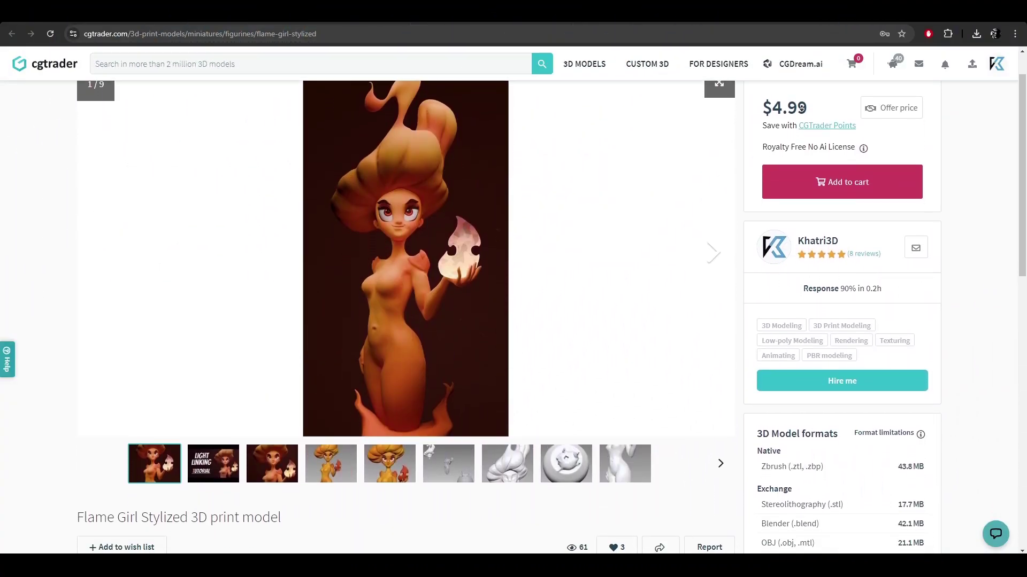
# Step: Scroll through the Demon Pendant listing and go on to the profile dashboard
pyautogui.middleClick(675, 163)
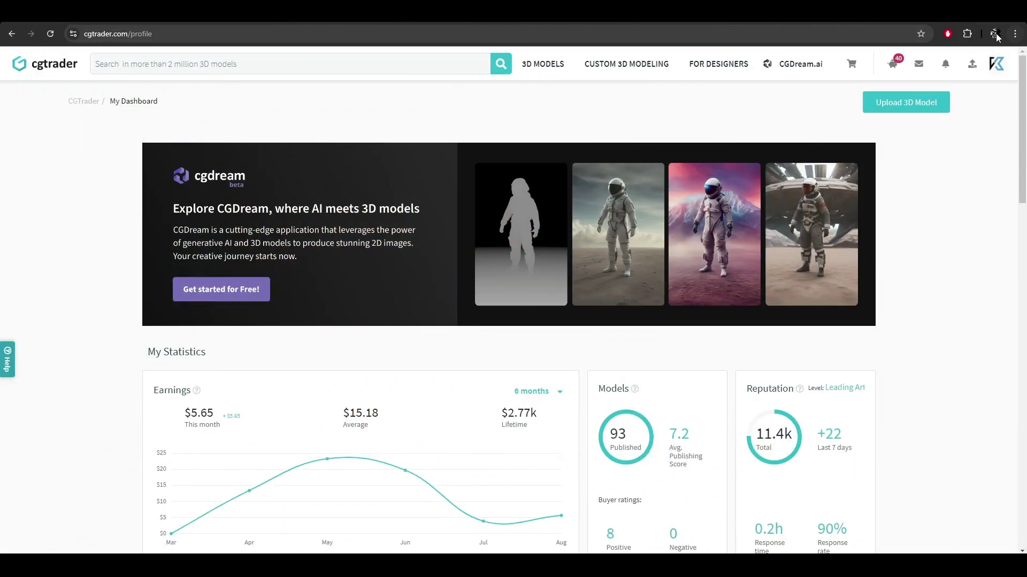
# Step: Open the account menu from the avatar icon at the top right
pyautogui.click(994, 62)
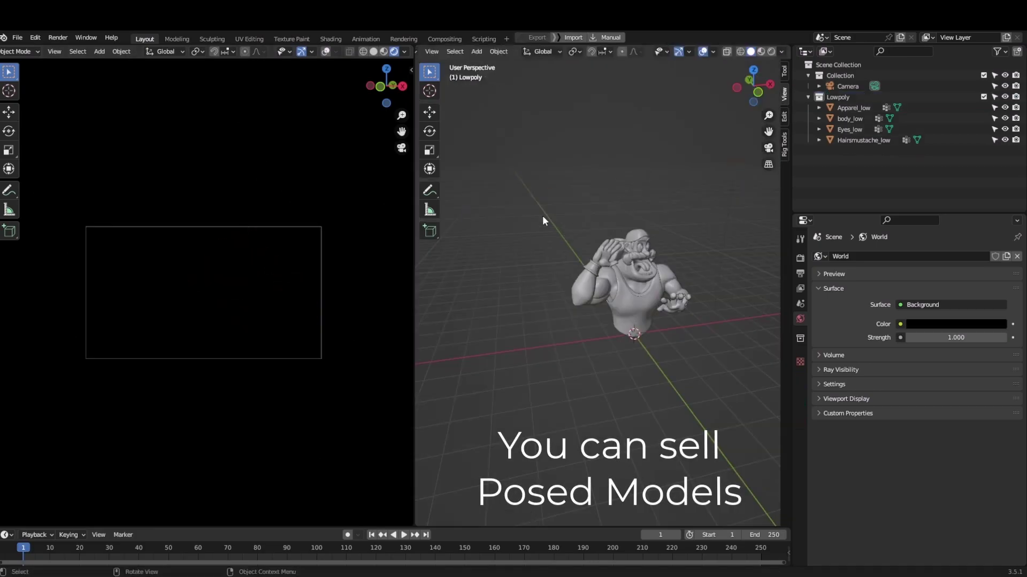
# Step: Add an Area light above the wrestler at 500 W power and orbit to check the lighting
pyautogui.hotkey('shift', 'a')
pyautogui.click(690, 422)
pyautogui.press('g')
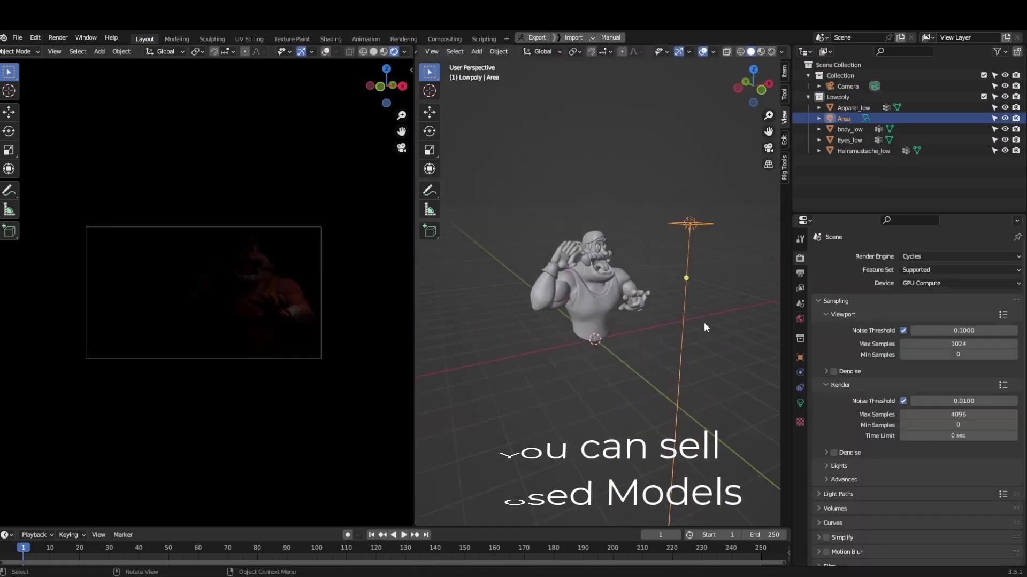
pyautogui.write('500')
pyautogui.press('Return')
pyautogui.press('Home')
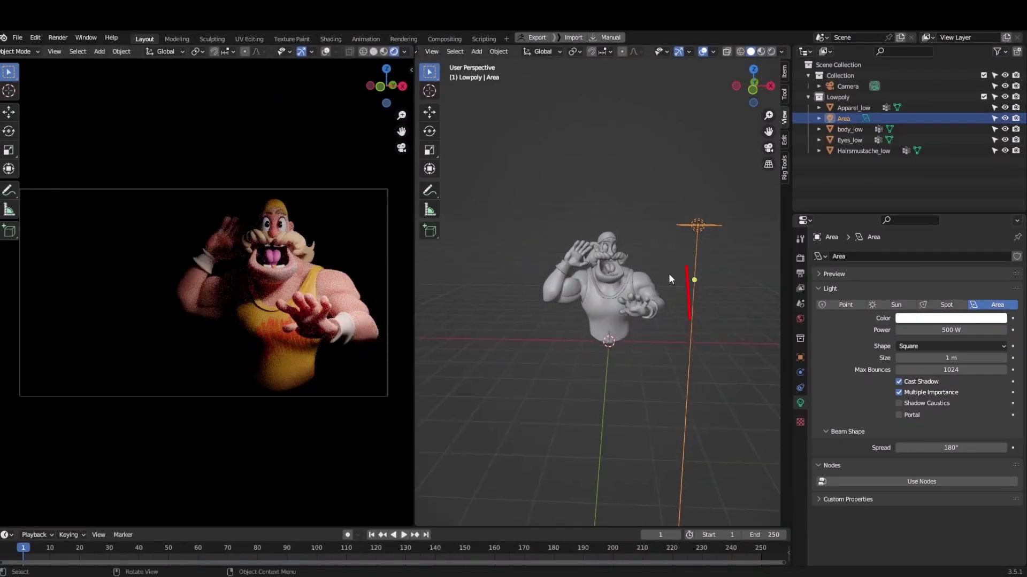
pyautogui.moveTo(658, 364); pyautogui.dragTo(685, 342)
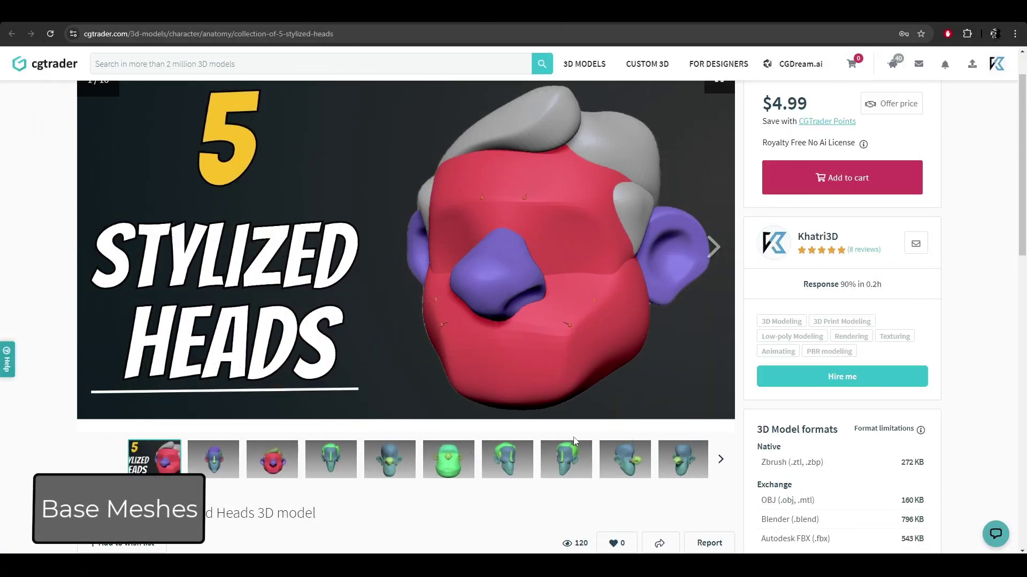
# Step: Step through the second to sixth preview images of the Stylized Heads listing
pyautogui.click(217, 463)
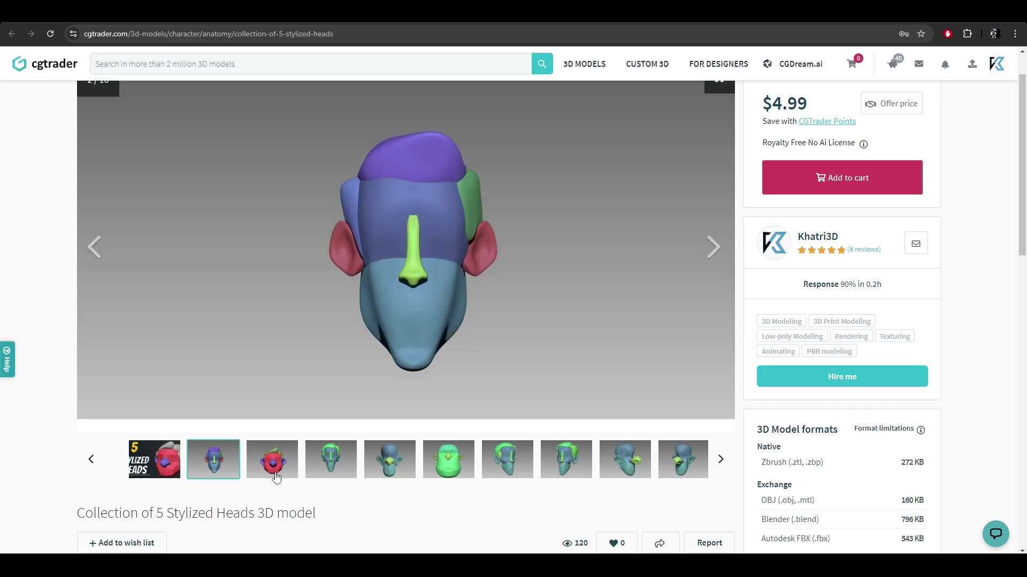
pyautogui.click(277, 477)
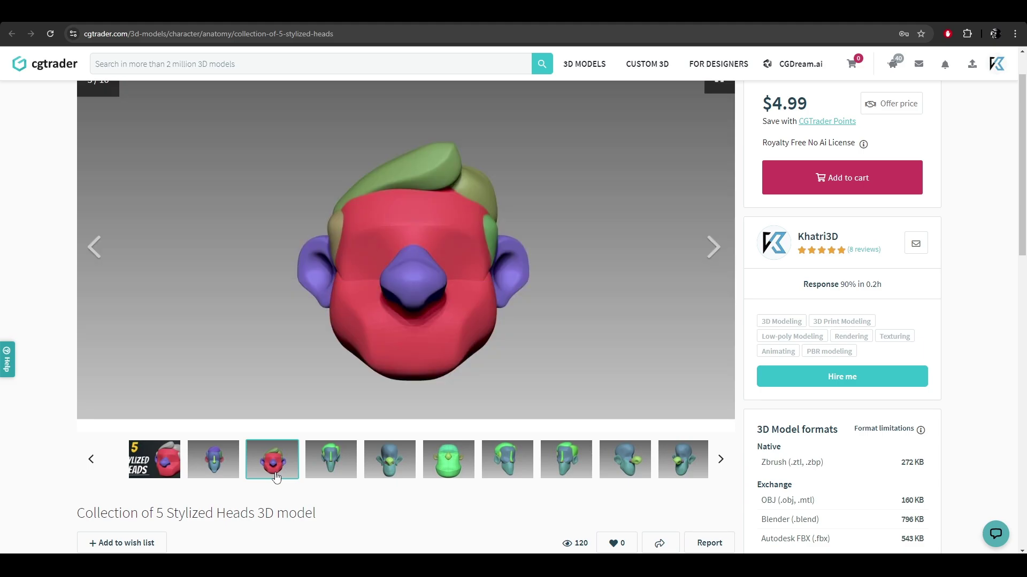
pyautogui.click(345, 465)
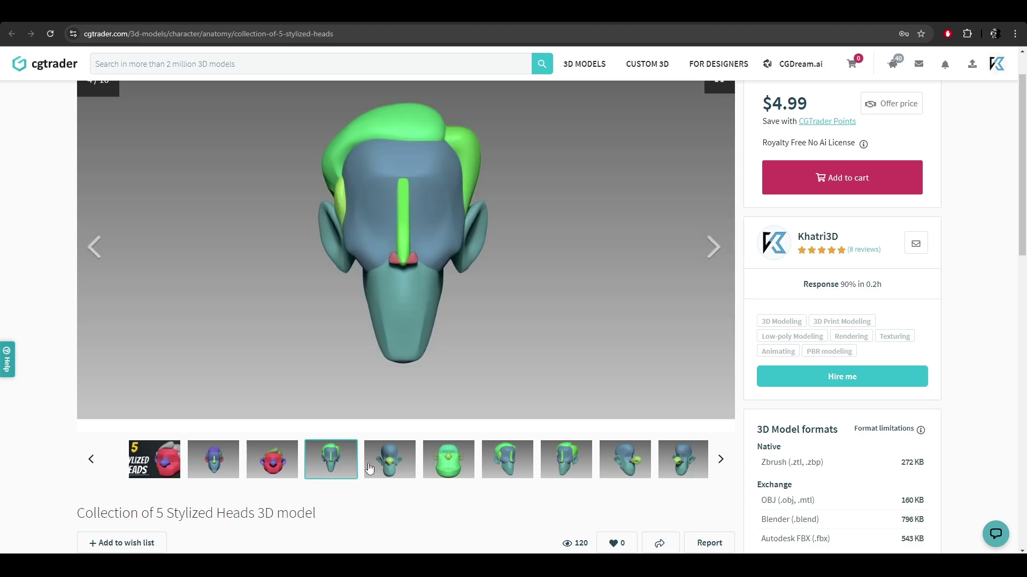
pyautogui.click(380, 469)
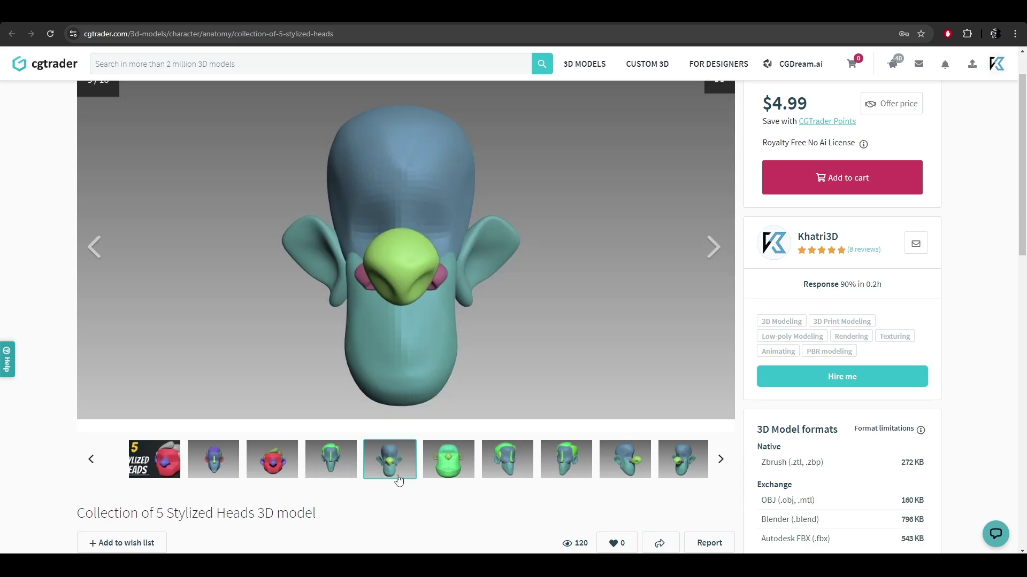
pyautogui.click(449, 470)
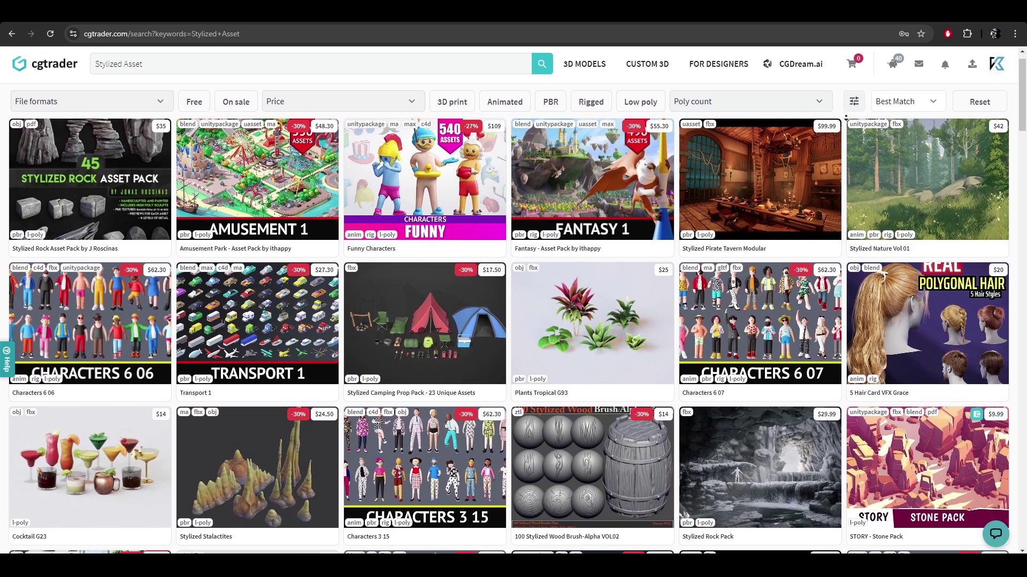
# Step: Scroll down through the Stylized Asset search results
pyautogui.scroll(-1, 845, 116)
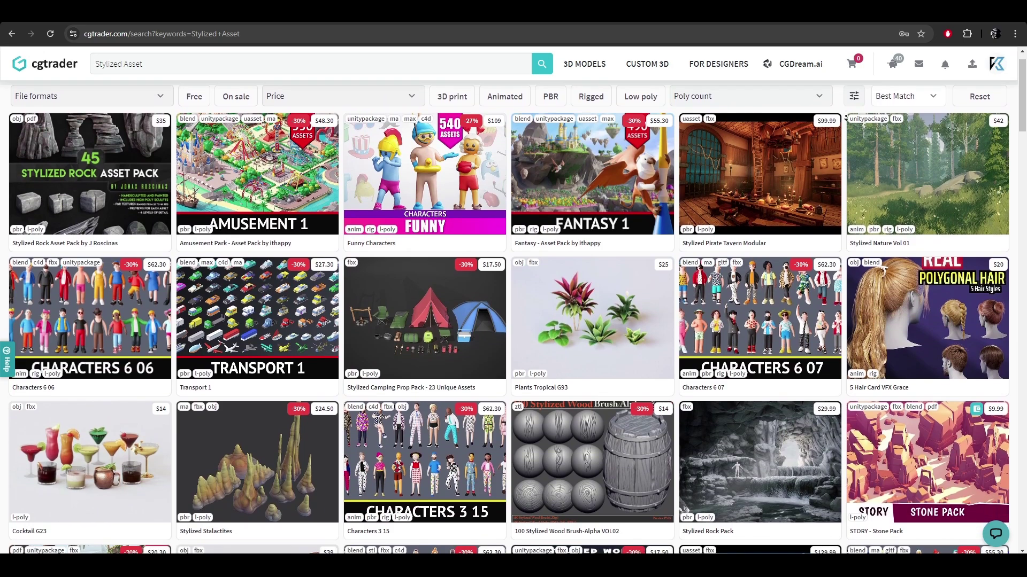
pyautogui.scroll(-1, 844, 120)
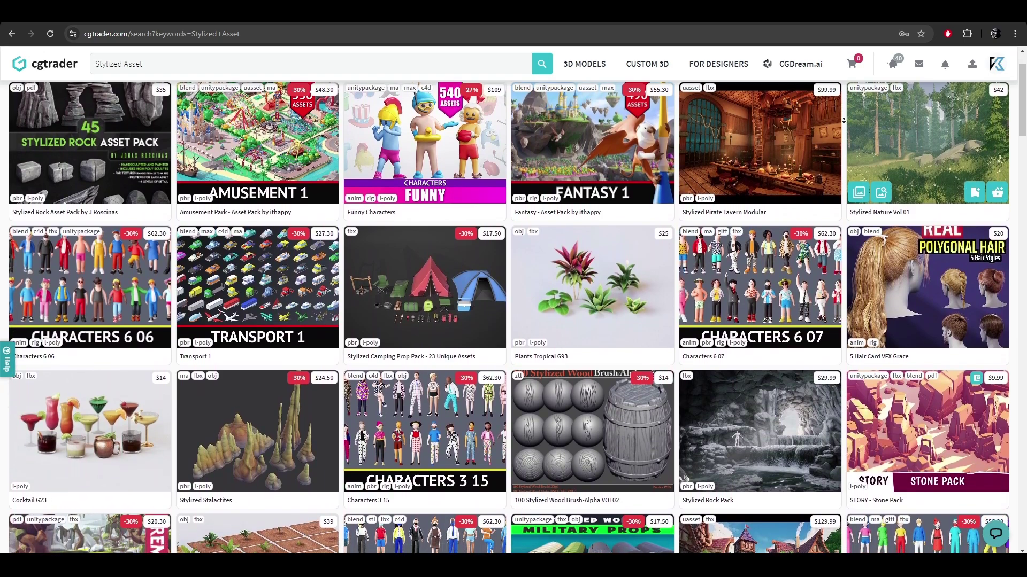
pyautogui.scroll(-1, 844, 120)
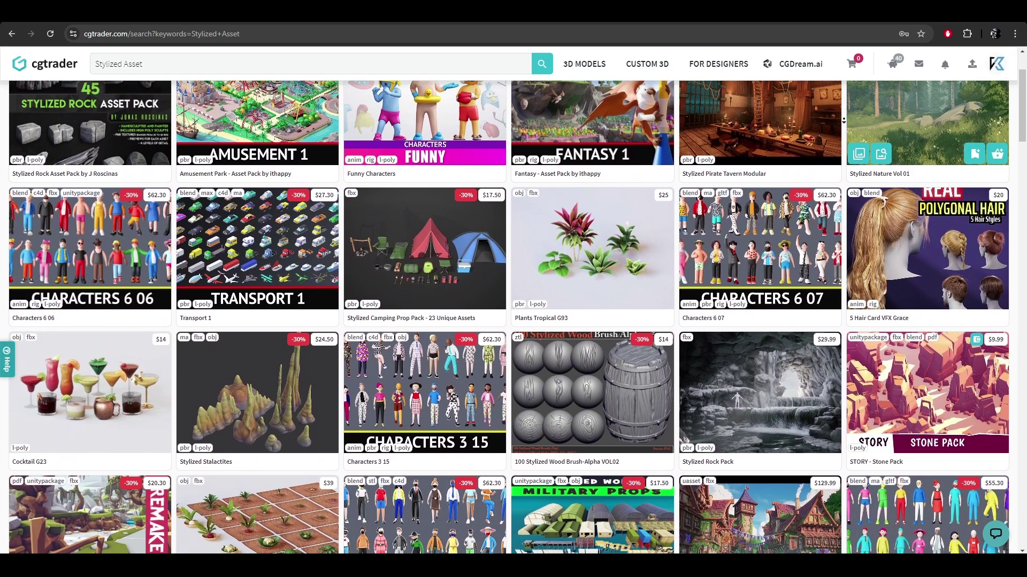
pyautogui.scroll(-1, 844, 121)
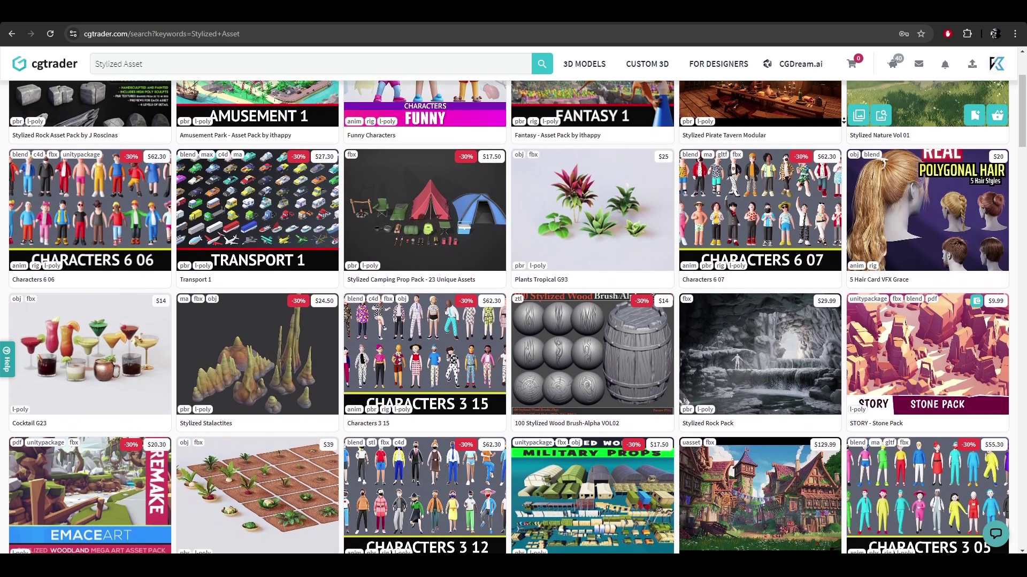
pyautogui.scroll(-1, 843, 121)
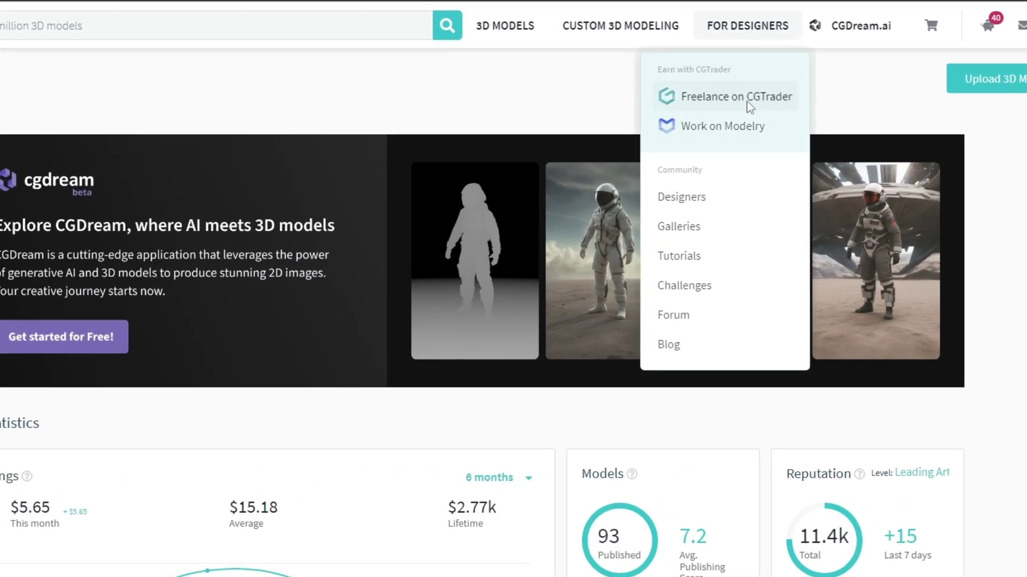
# Step: Browse the freelance 3D Modeling Jobs board through to its second page of listings
pyautogui.click(749, 107)
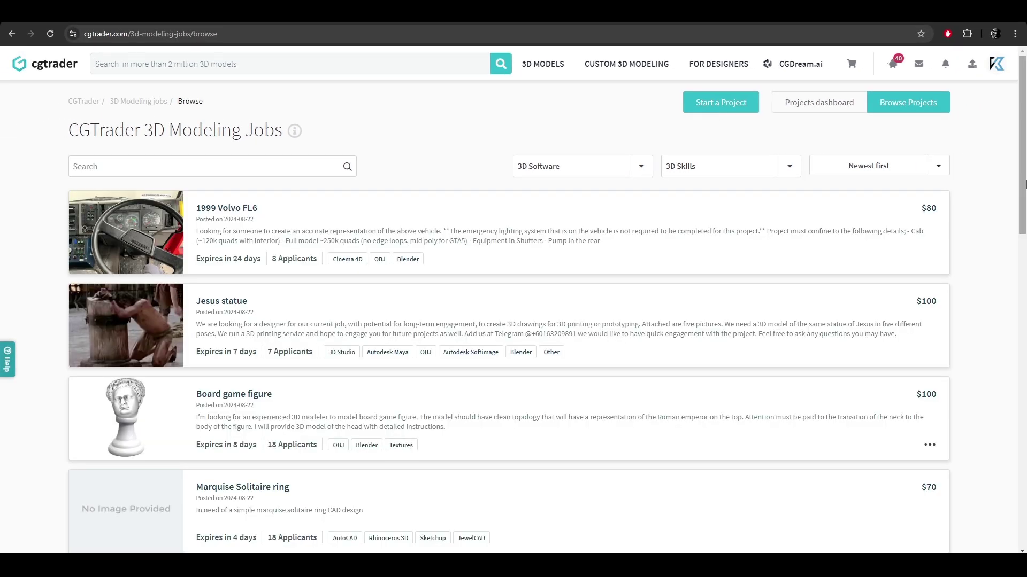
pyautogui.moveTo(1025, 184); pyautogui.dragTo(1025, 416)
pyautogui.click(892, 478)
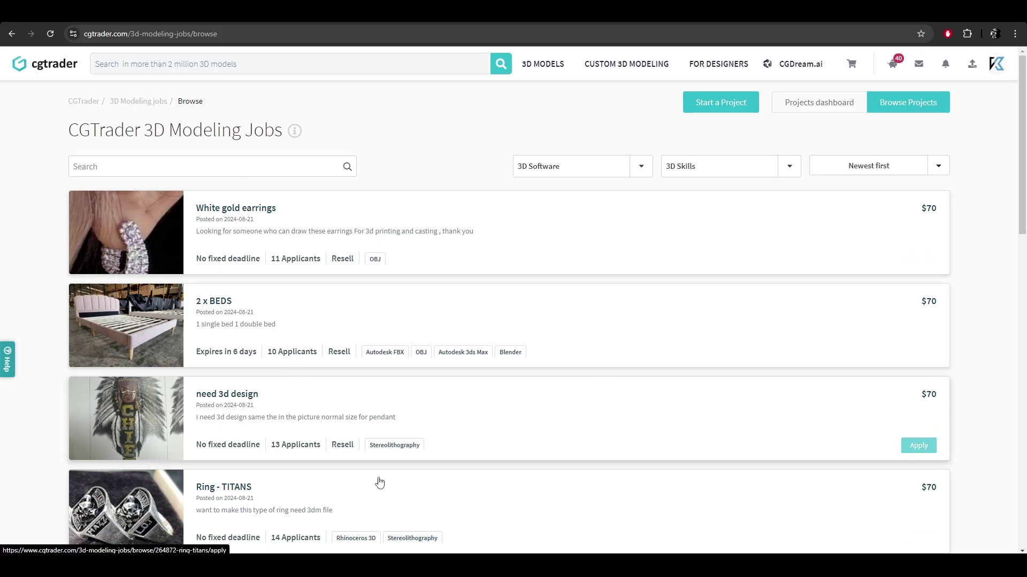
pyautogui.moveTo(1023, 213); pyautogui.dragTo(1020, 320)
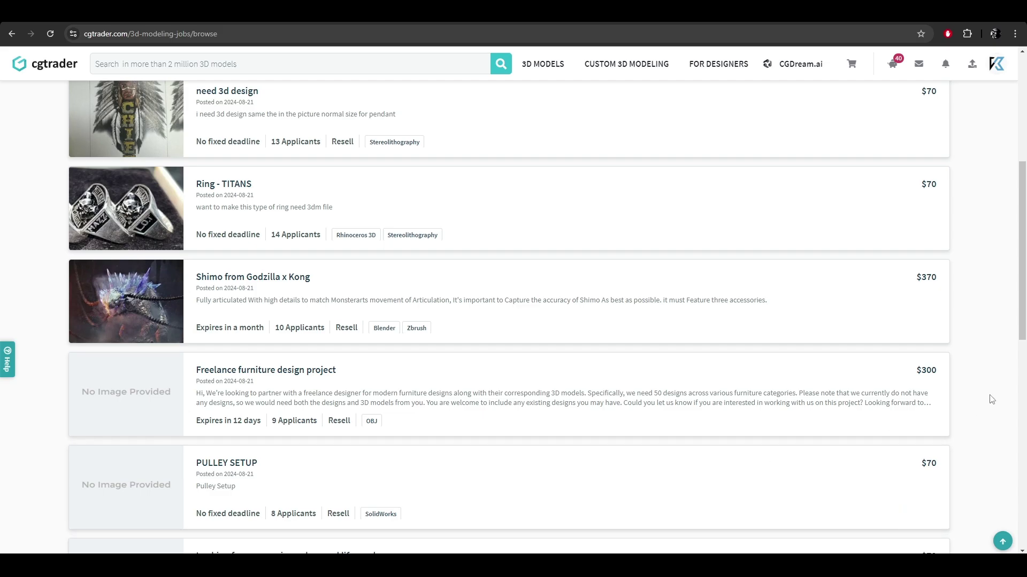
pyautogui.moveTo(1025, 262); pyautogui.dragTo(1025, 323)
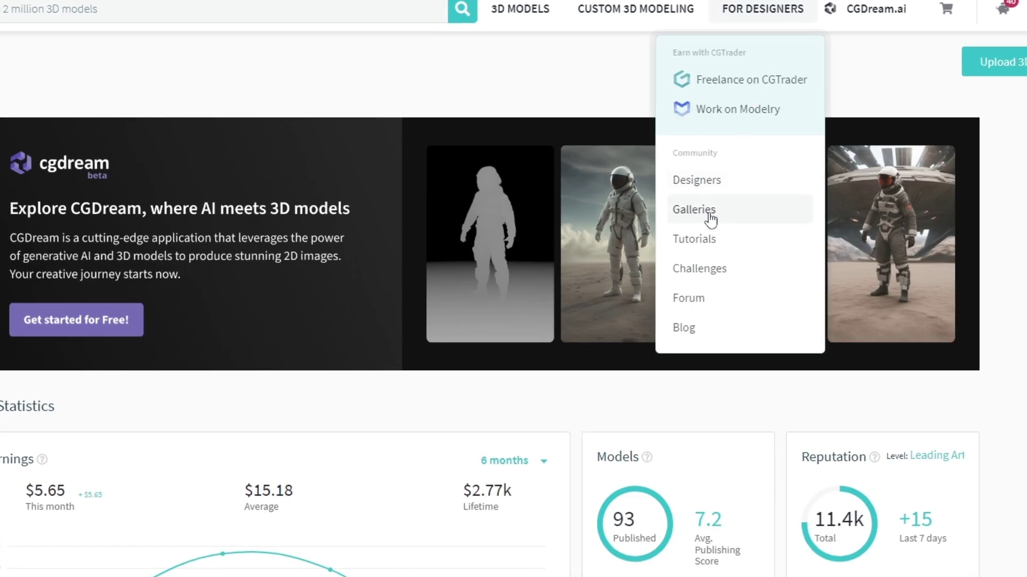
# Step: Browse the artwork gallery filtered to Character, then scroll down the profile dashboard
pyautogui.click(695, 210)
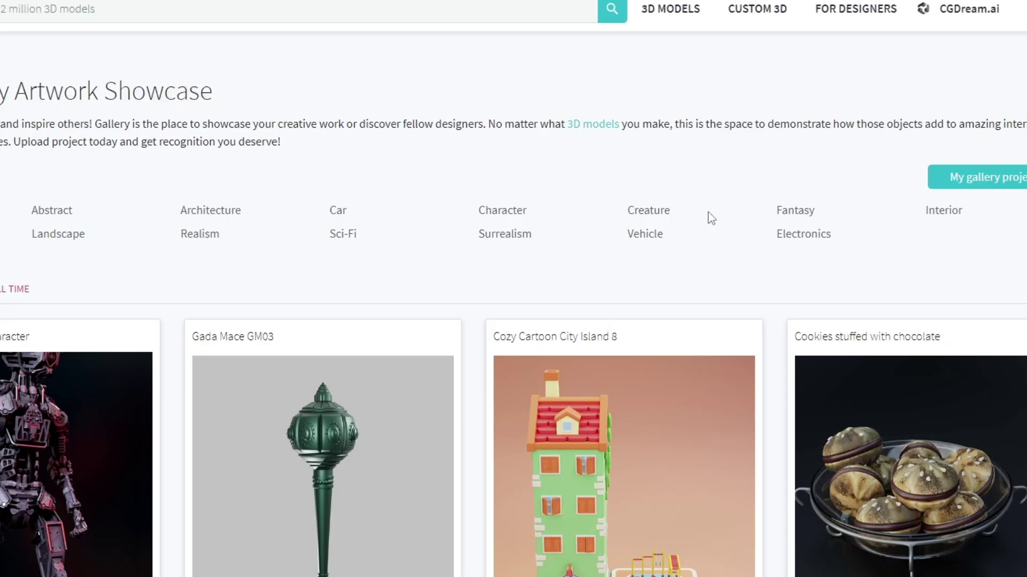
pyautogui.scroll(-3, 514, 305)
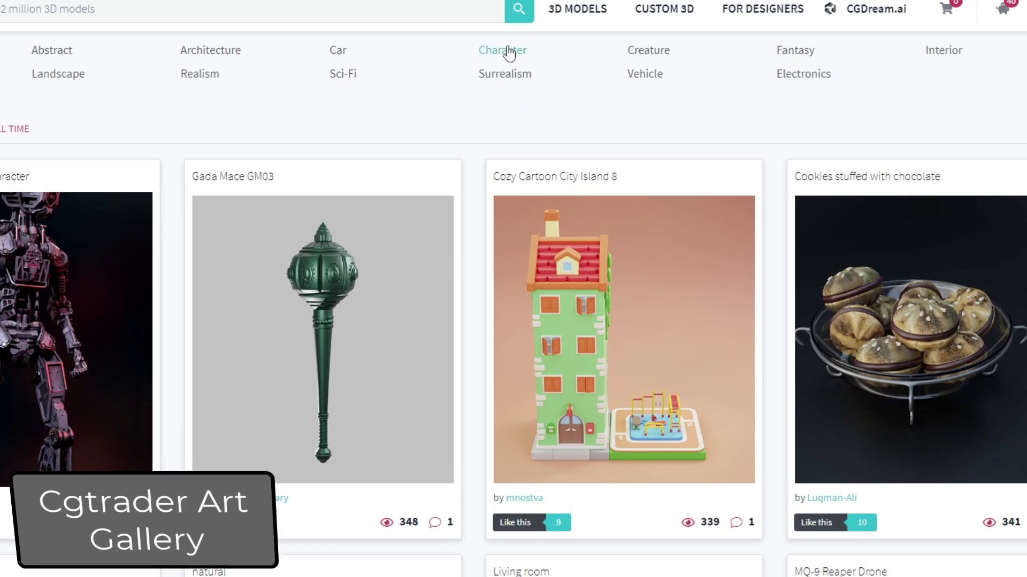
pyautogui.click(507, 50)
pyautogui.scroll(-2, 507, 51)
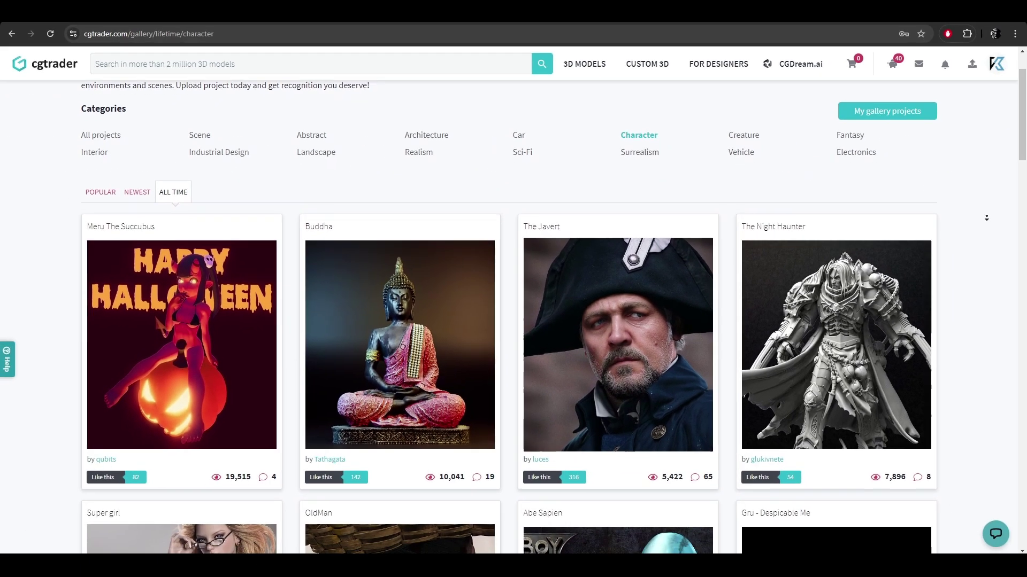
pyautogui.middleClick(986, 217)
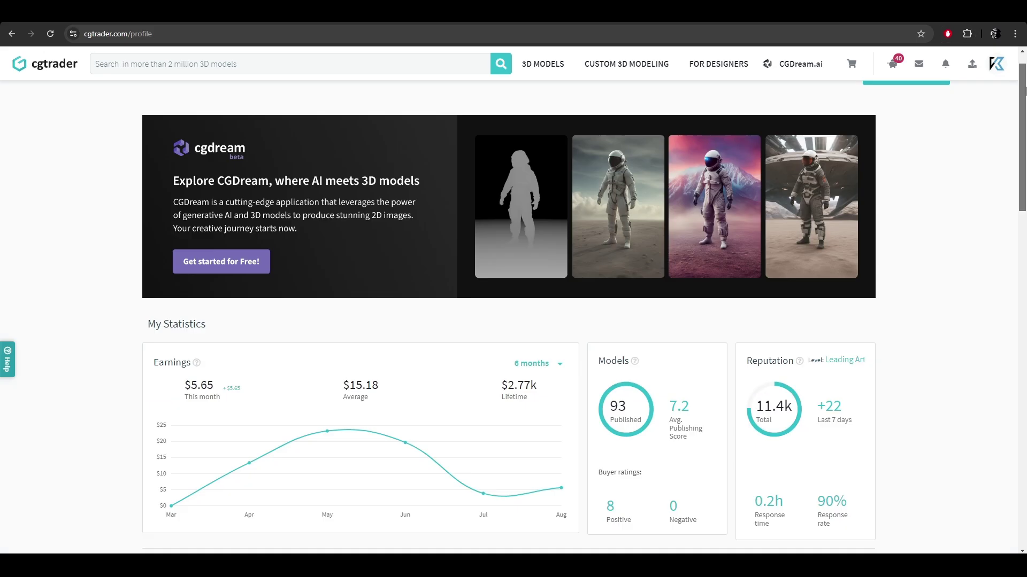
pyautogui.moveTo(1024, 91); pyautogui.dragTo(1024, 124)
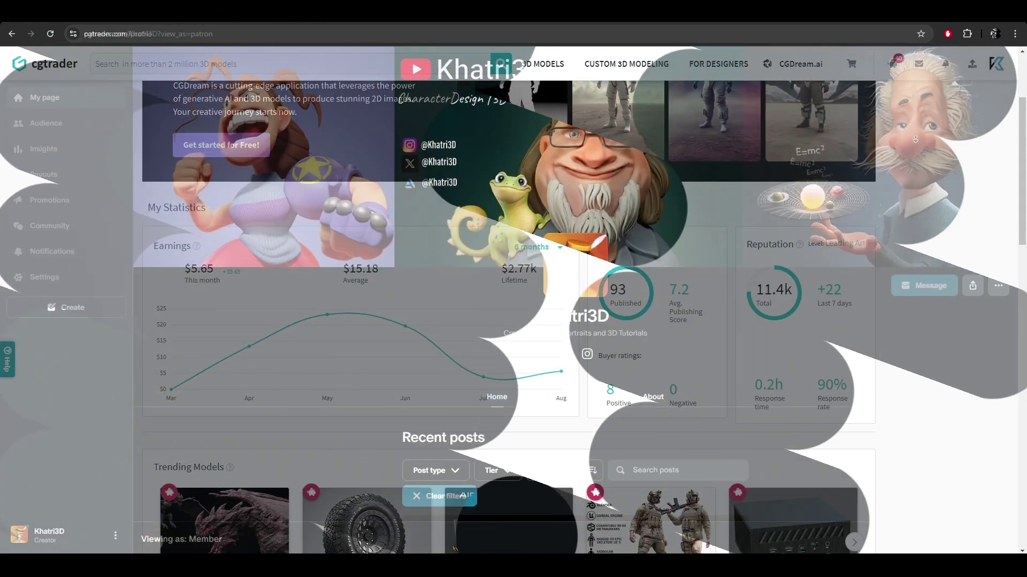